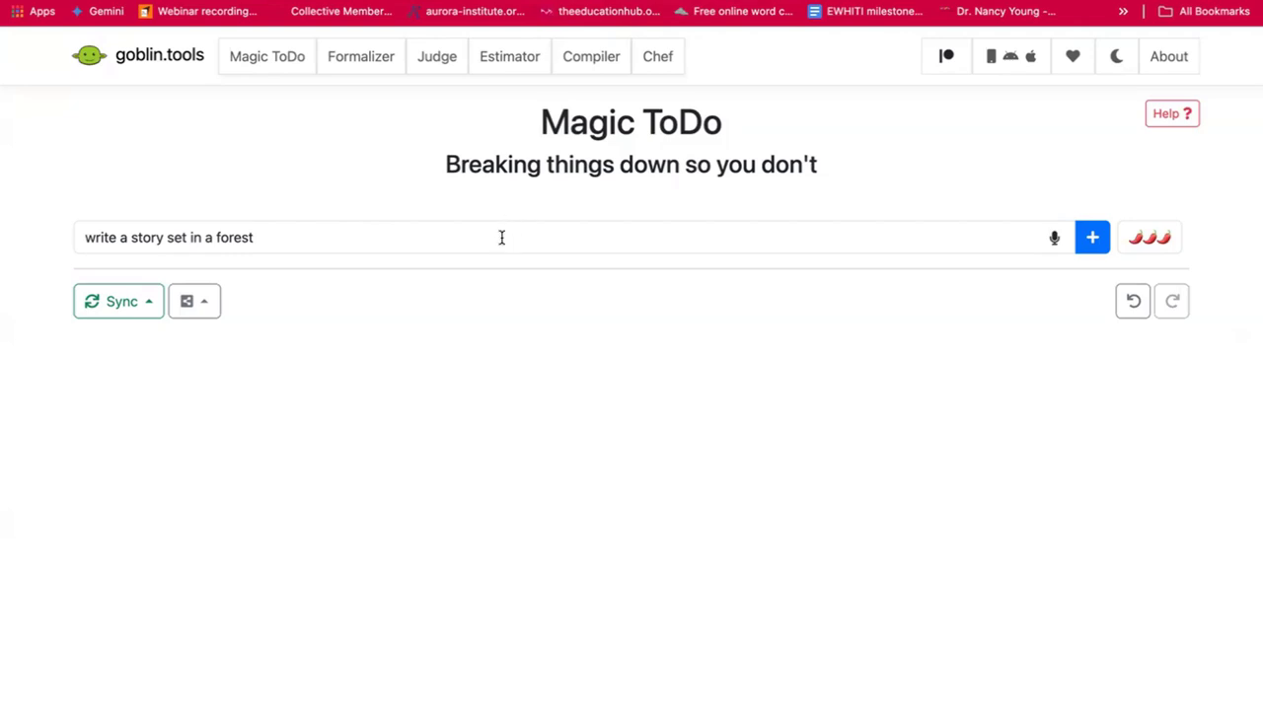
Set breakdown spiciness to three chilis and add 'write a story set in a forest' to Magic ToDo.
left_click(276, 237)
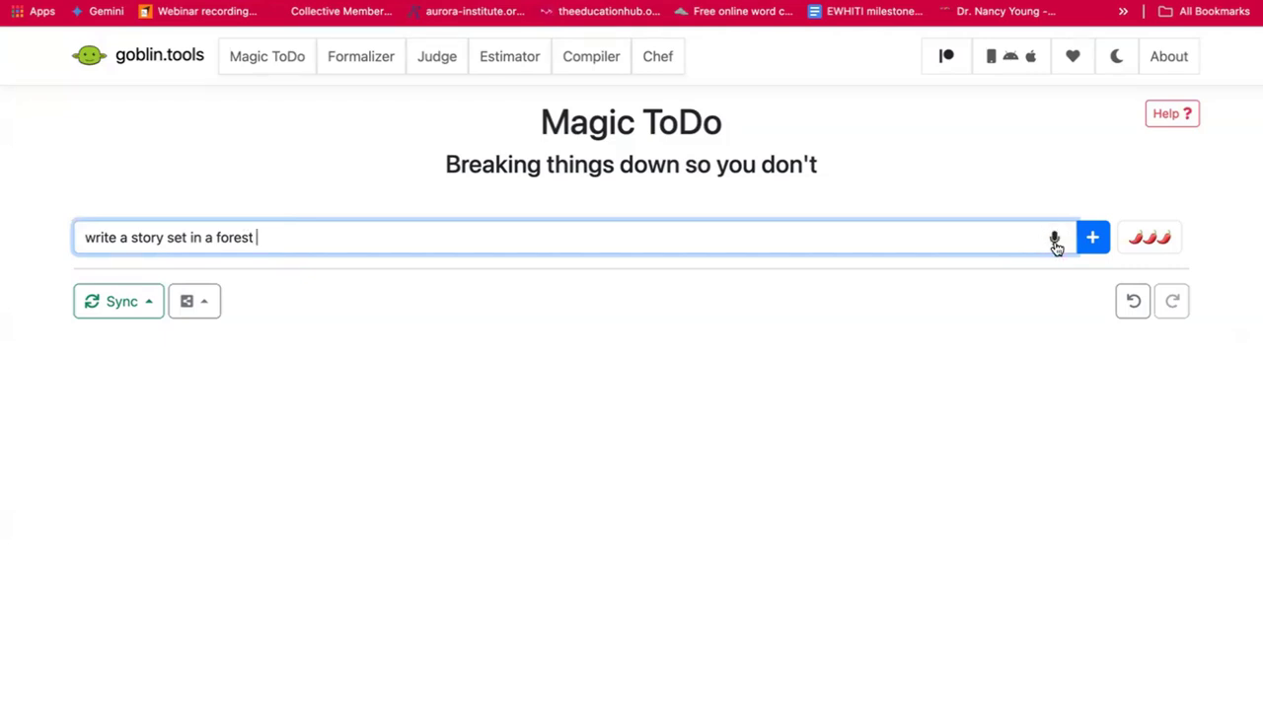
left_click(1150, 242)
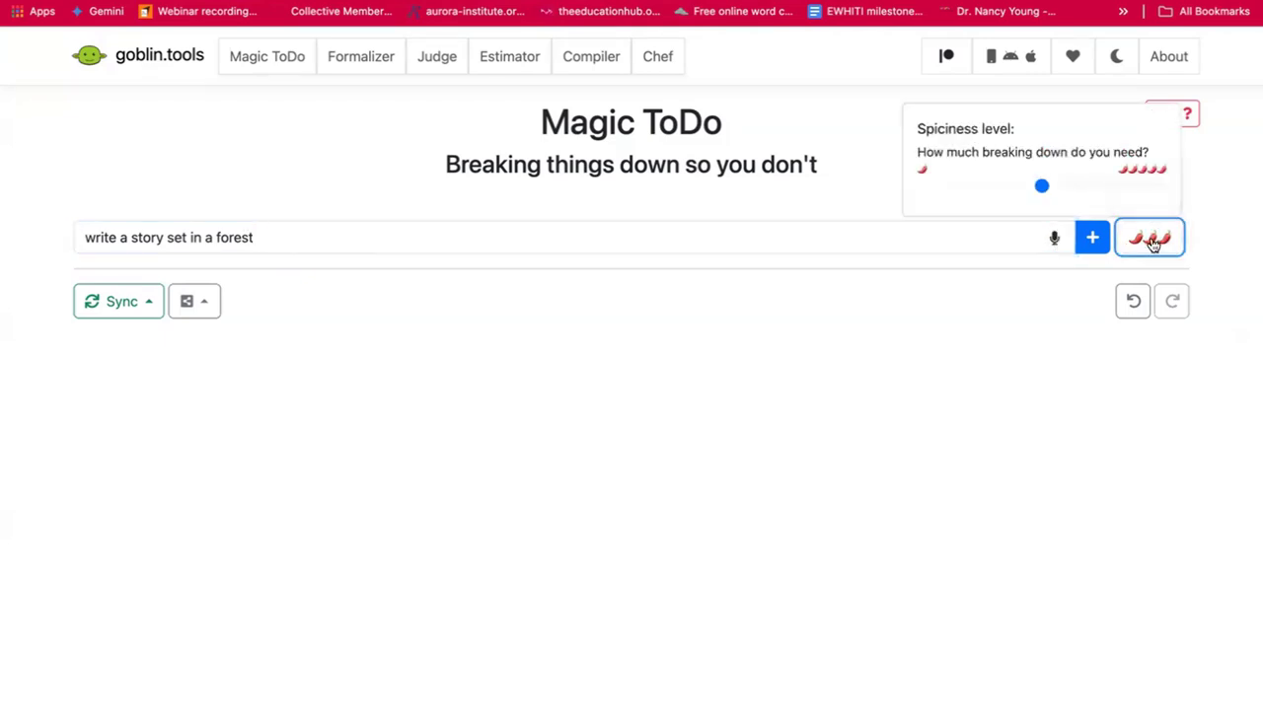
left_click_drag(1041, 194, 939, 192)
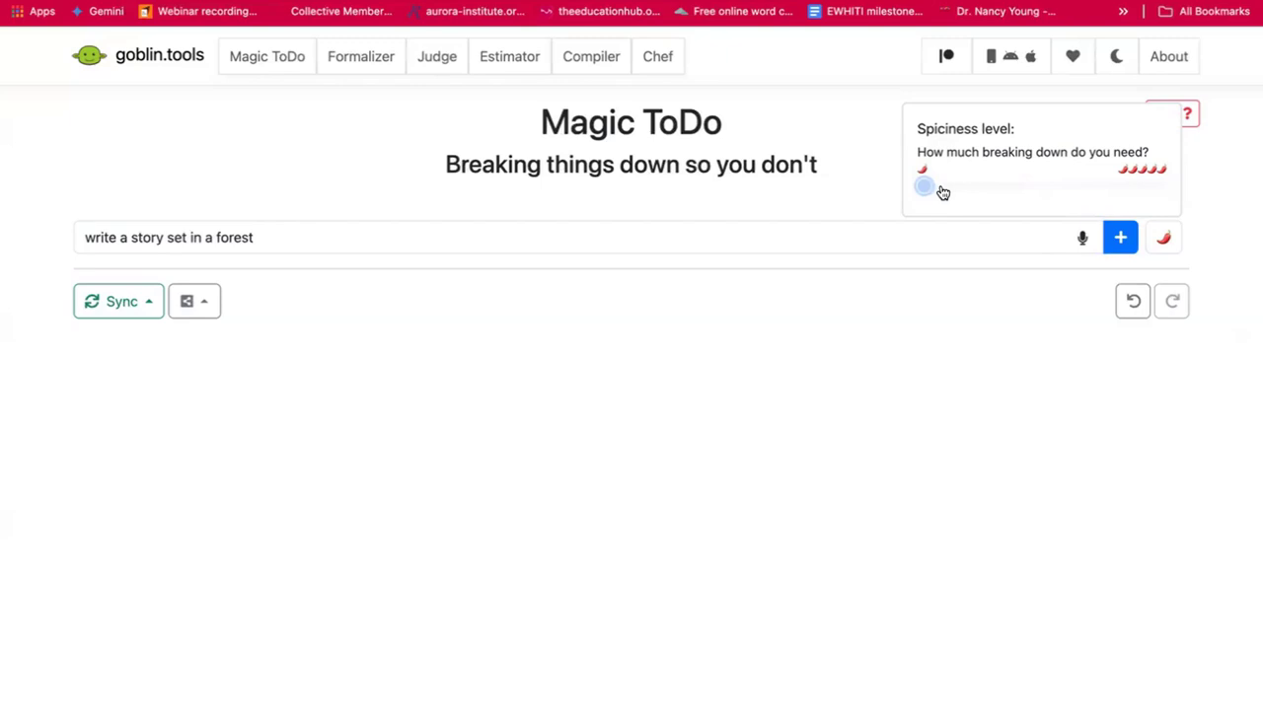
left_click_drag(956, 191, 1054, 197)
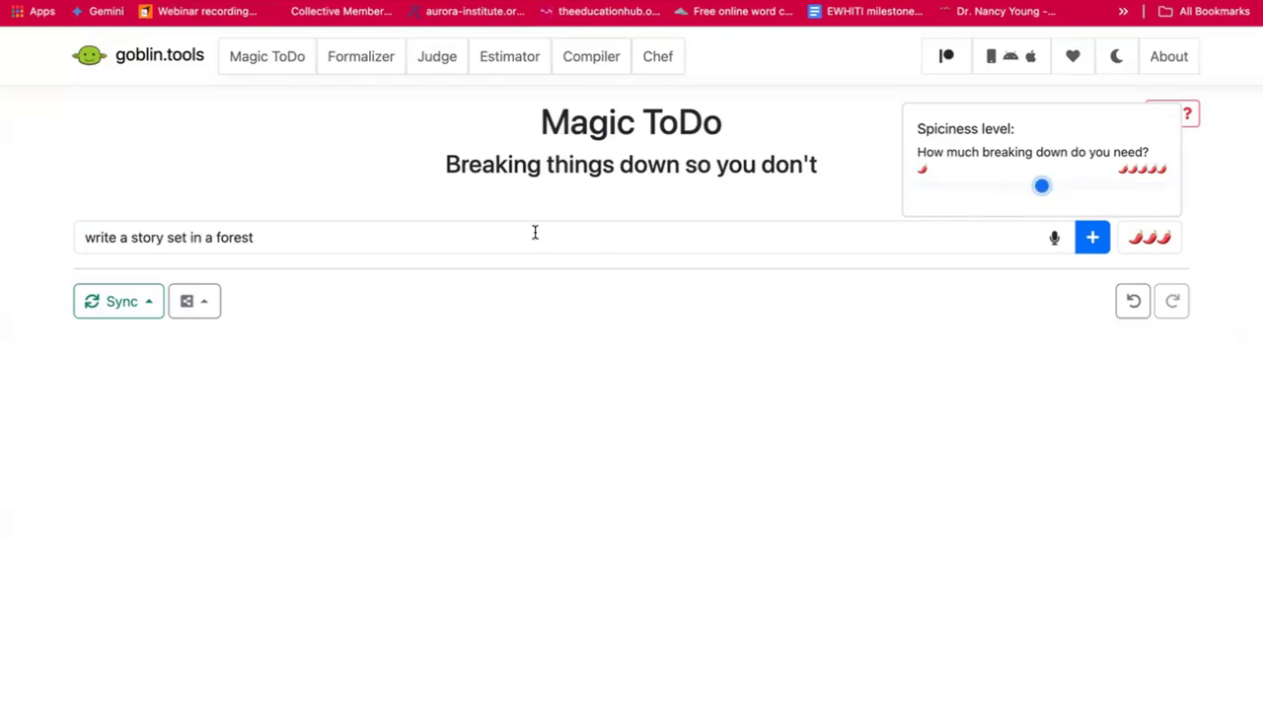
left_click(1090, 239)
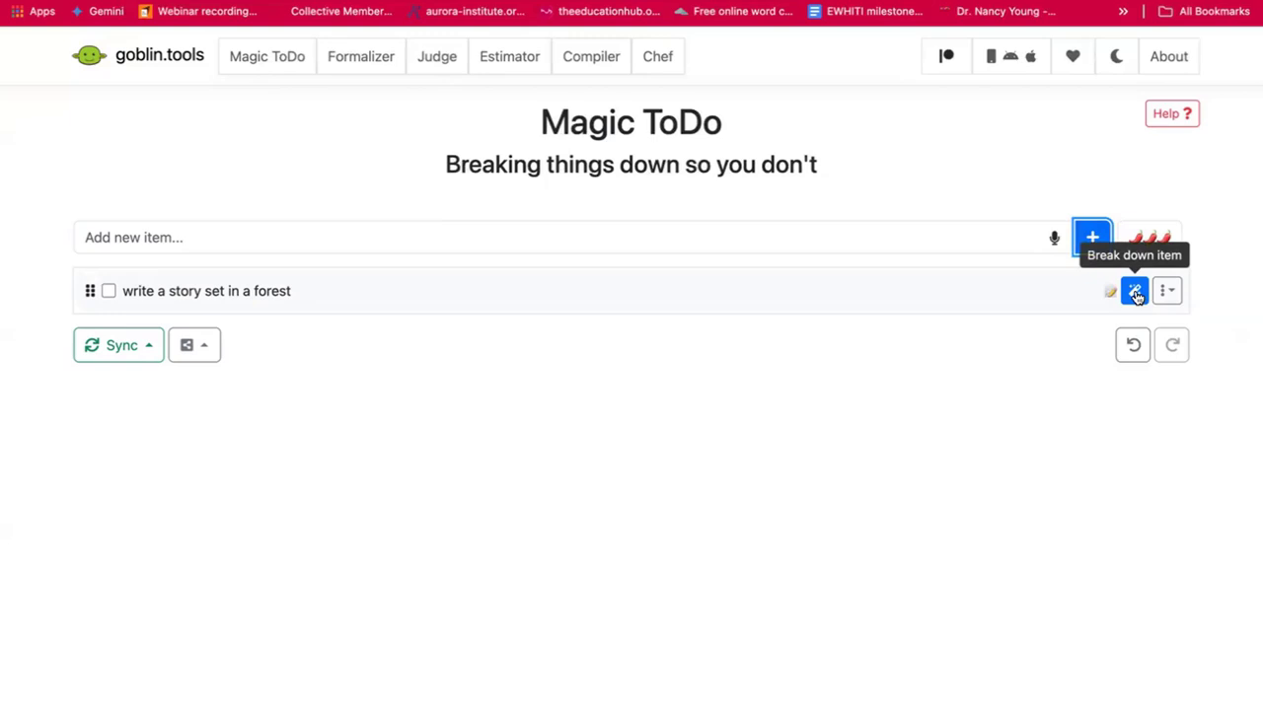
Break the forest story task into ten subtasks, then split the characters subtask into three steps.
left_click(1135, 292)
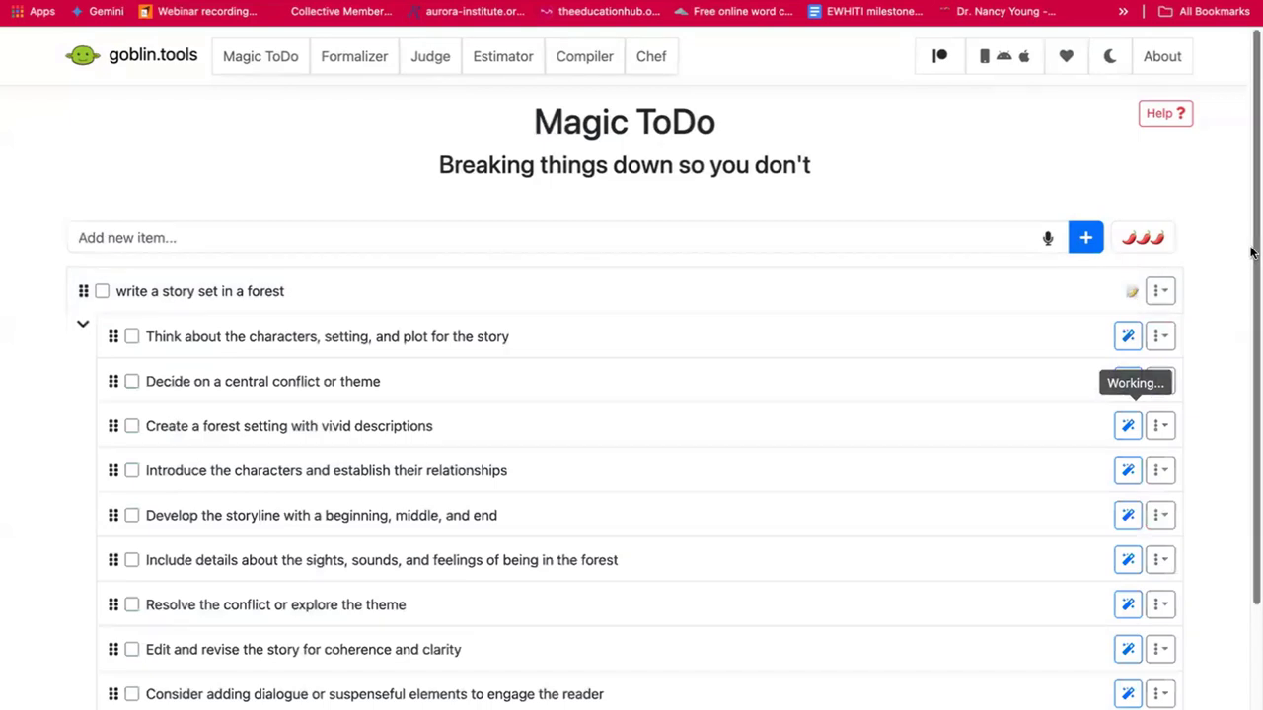
left_click_drag(1253, 258, 1251, 303)
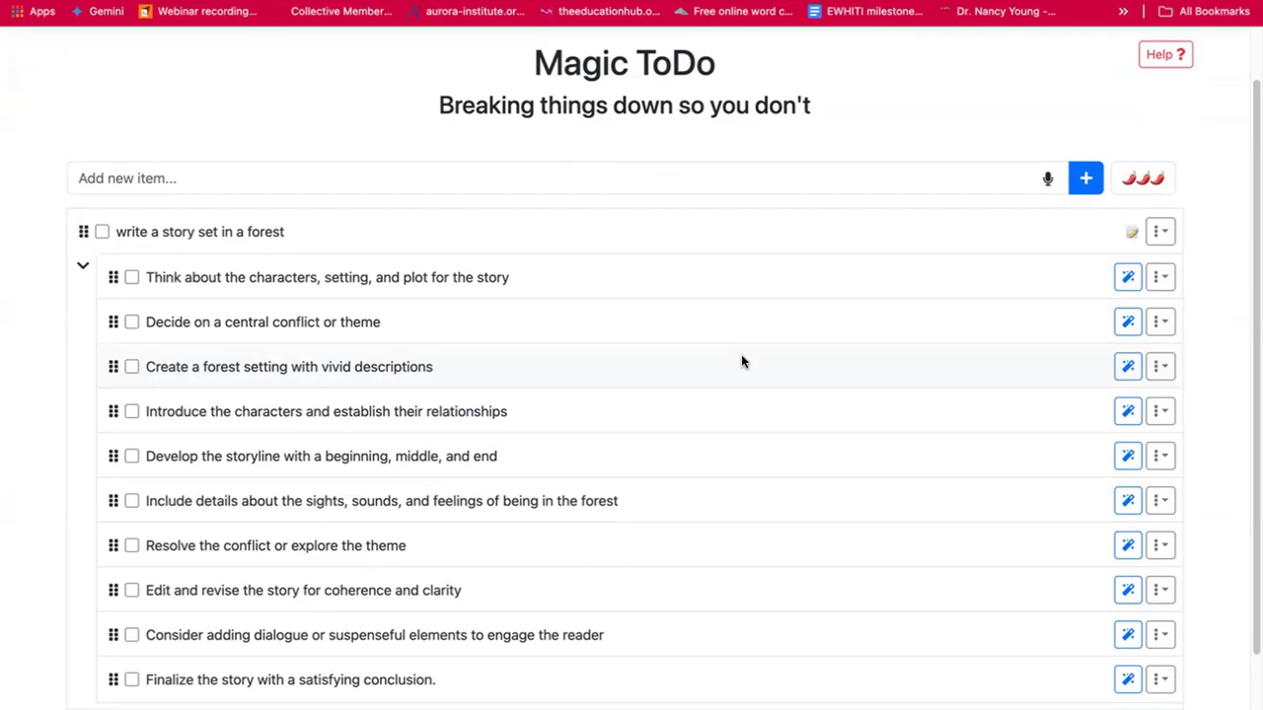
left_click(1128, 280)
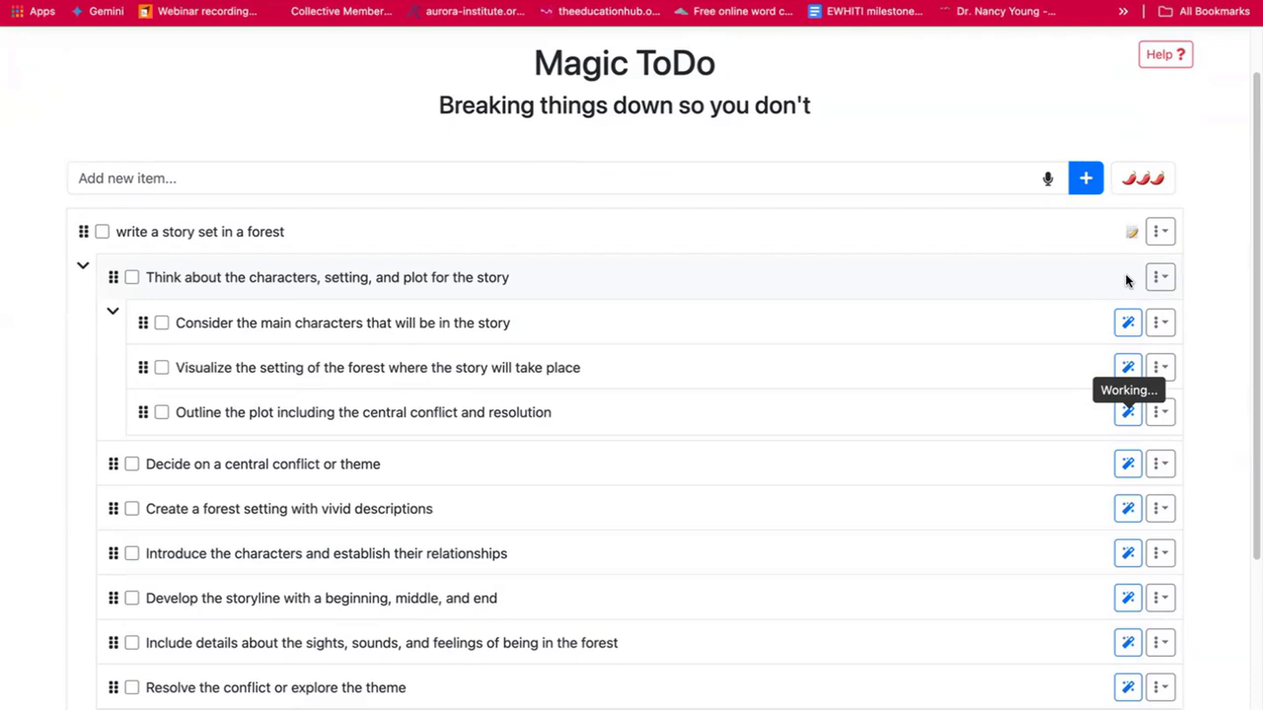
left_click(1159, 277)
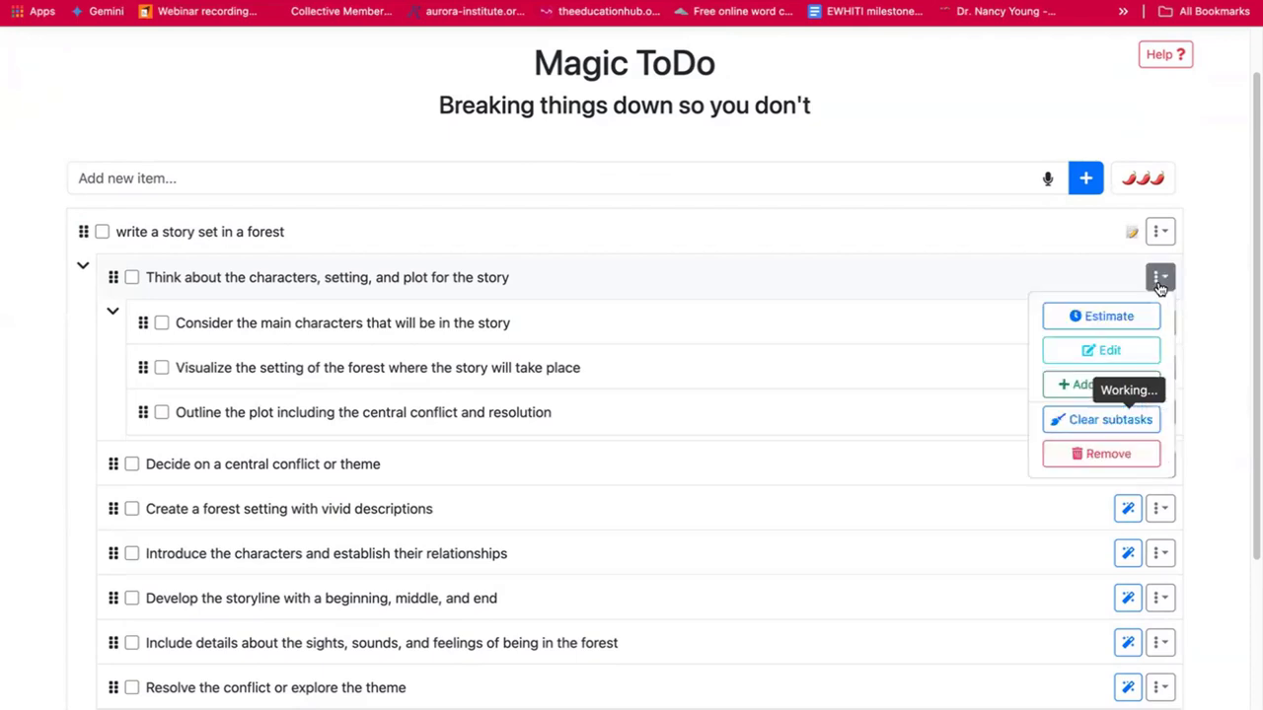
left_click(1184, 330)
left_click(1161, 324)
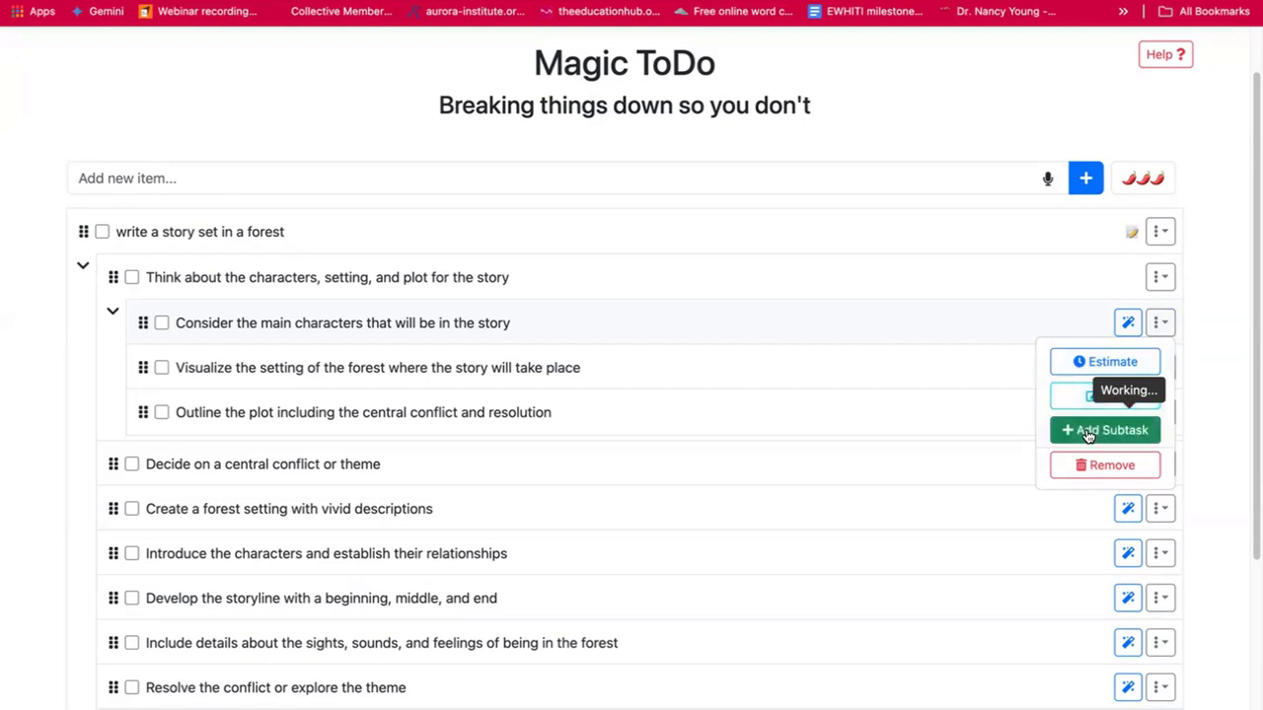
left_click(1212, 371)
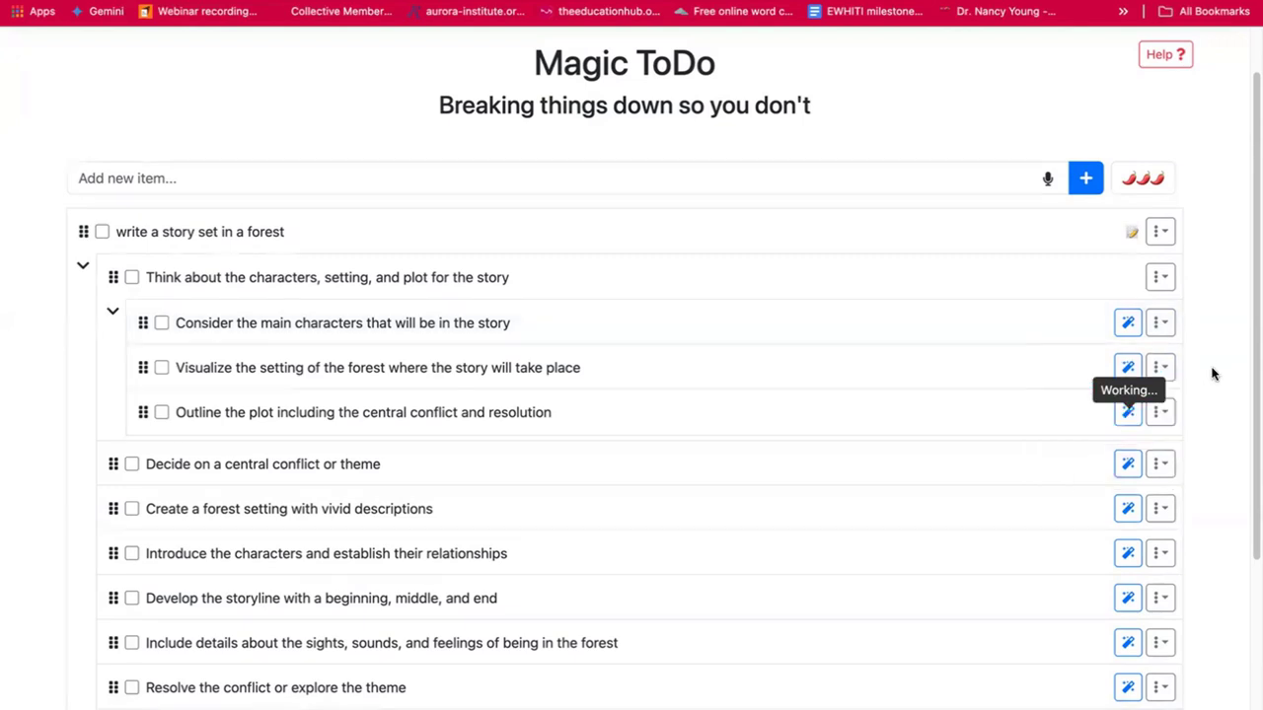
left_click_drag(1253, 318, 1248, 246)
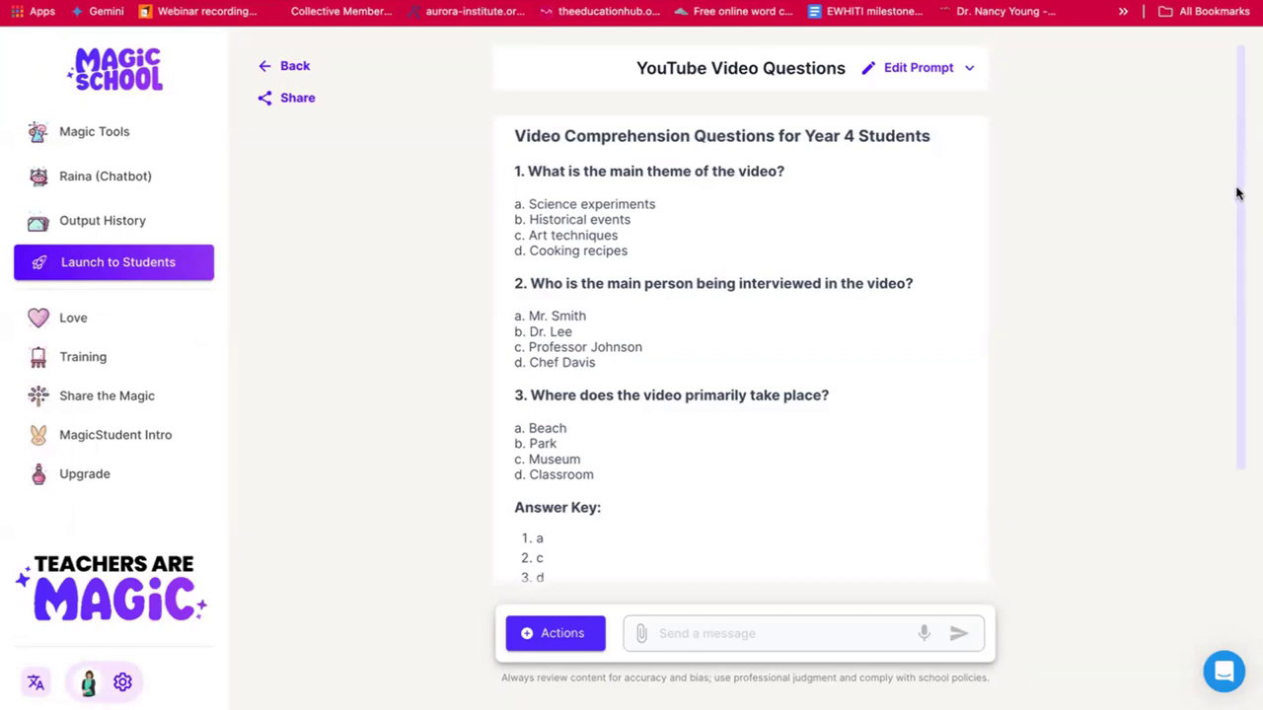
Browse the MagicSchool Magic Tools catalogue and go to the YouTube Video Questions tool.
left_click_drag(1236, 194, 1229, 89)
left_click(267, 66)
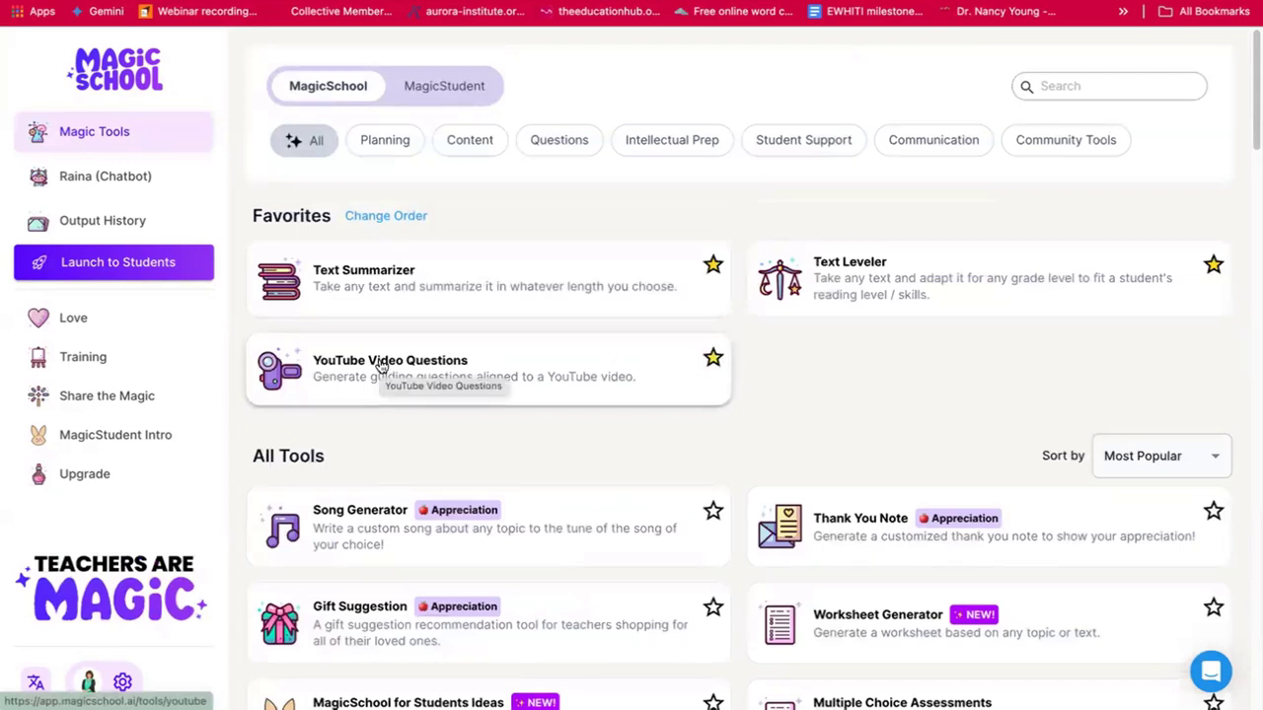
left_click(380, 365)
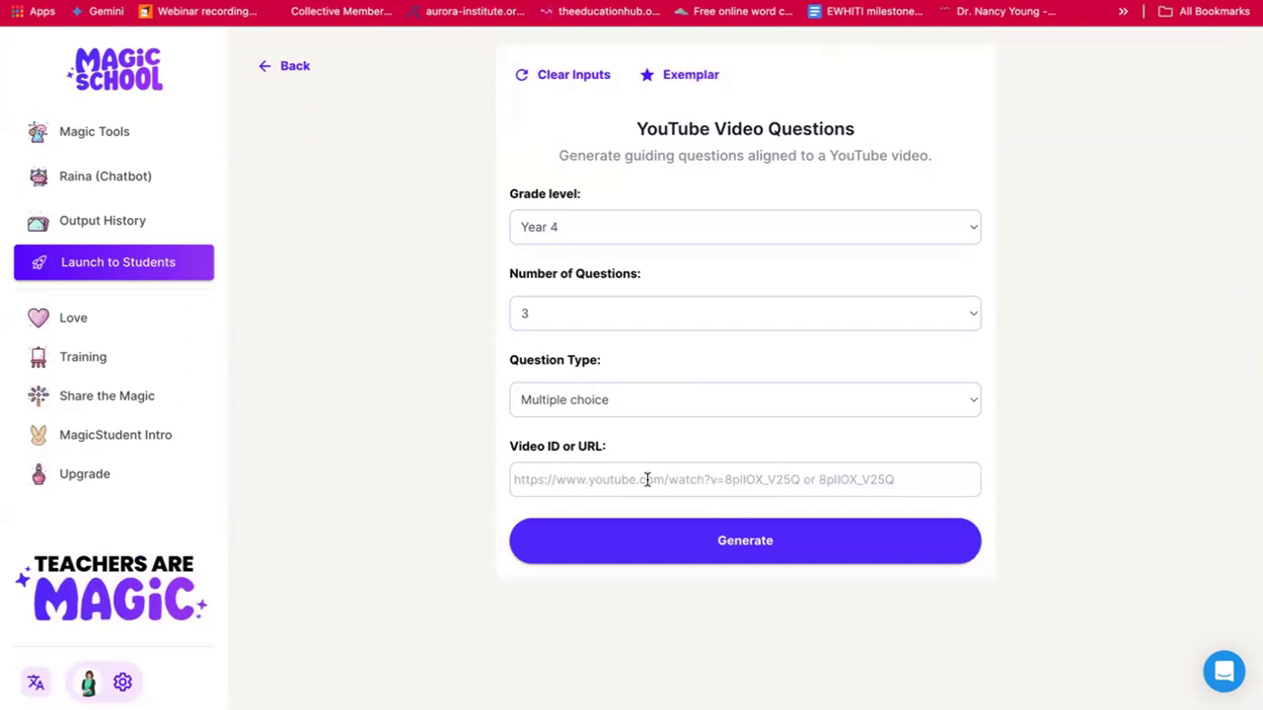
Keep the grade level at Year 4, then switch to Diffit's kiwi bird video resource.
left_click(959, 233)
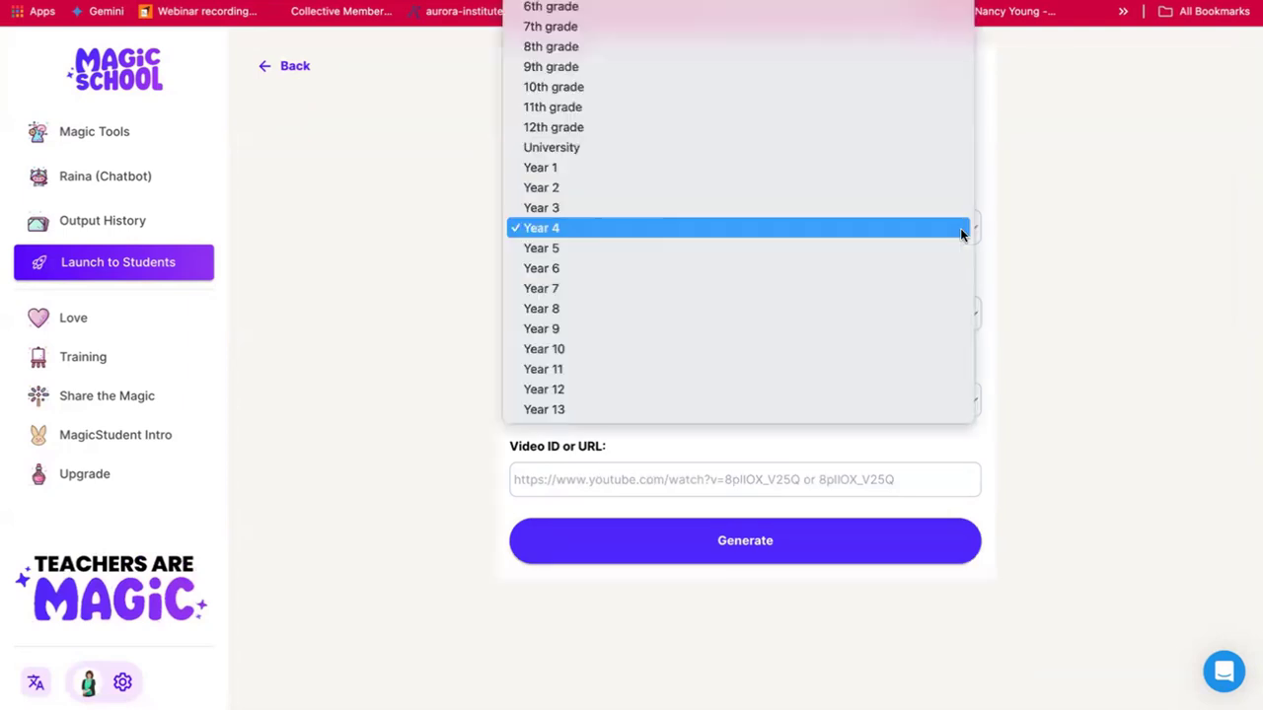
left_click(1102, 235)
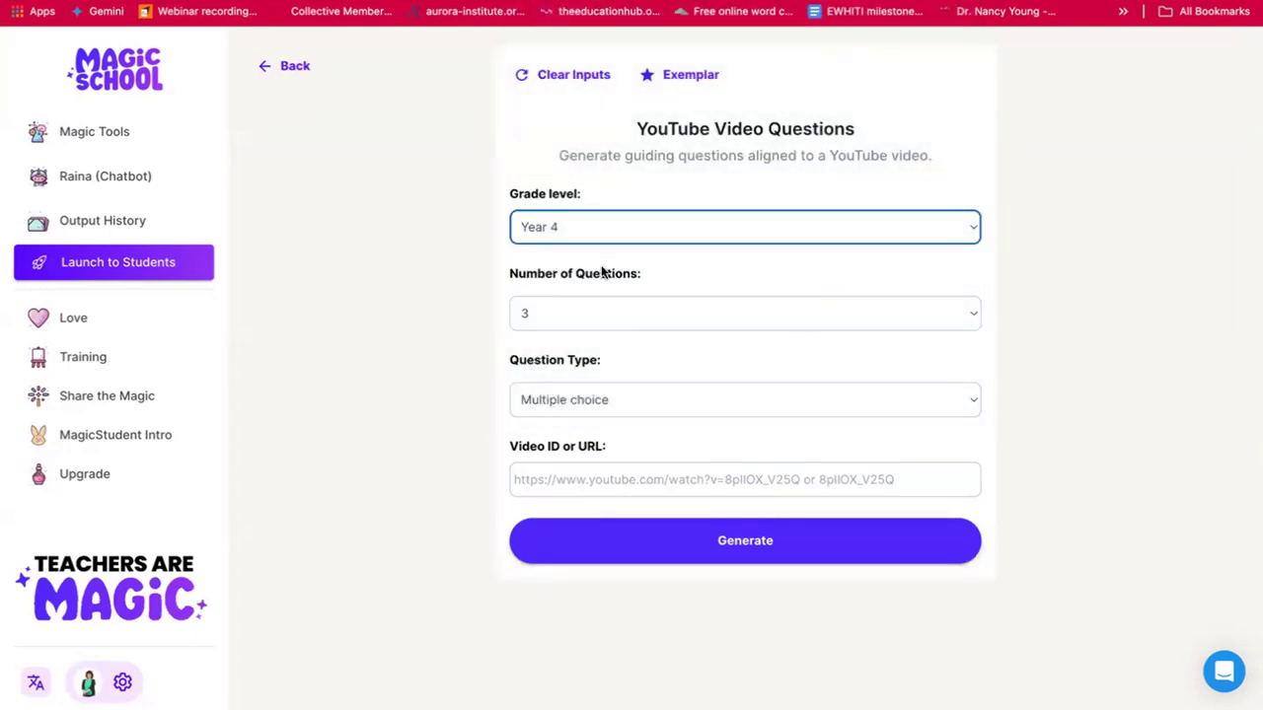
left_click(126, 87)
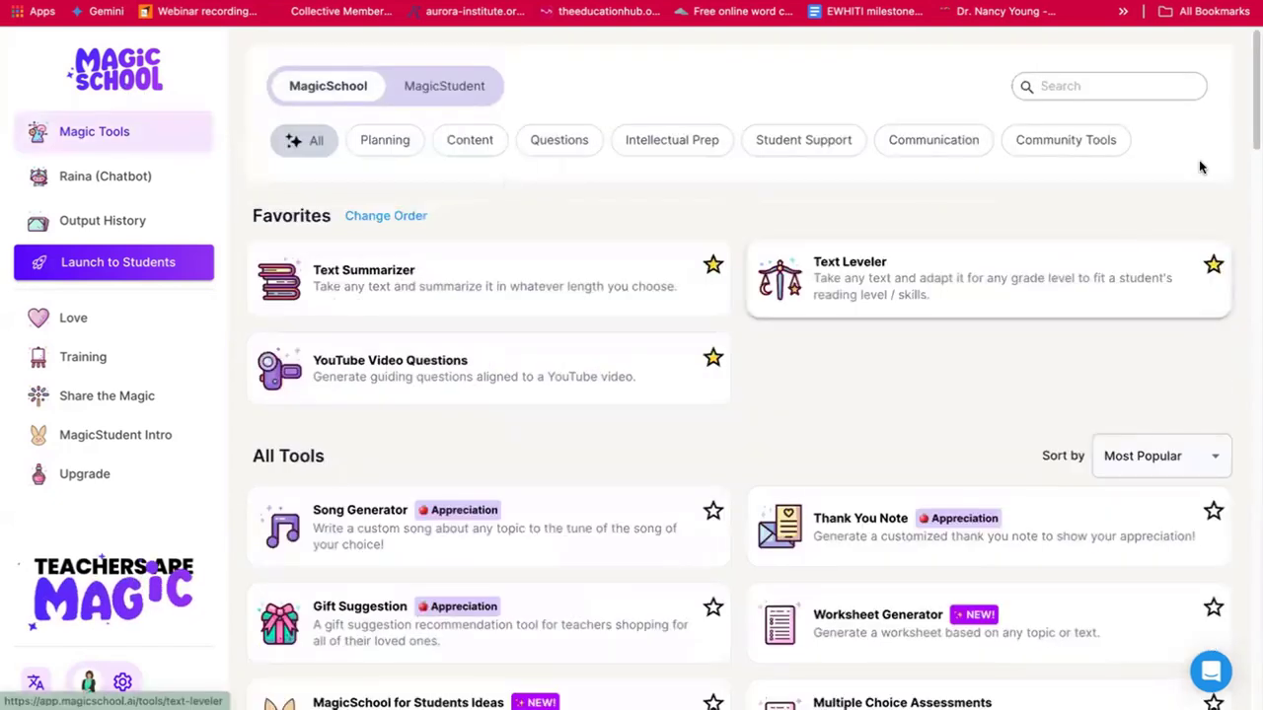
left_click_drag(1251, 104, 1168, 89)
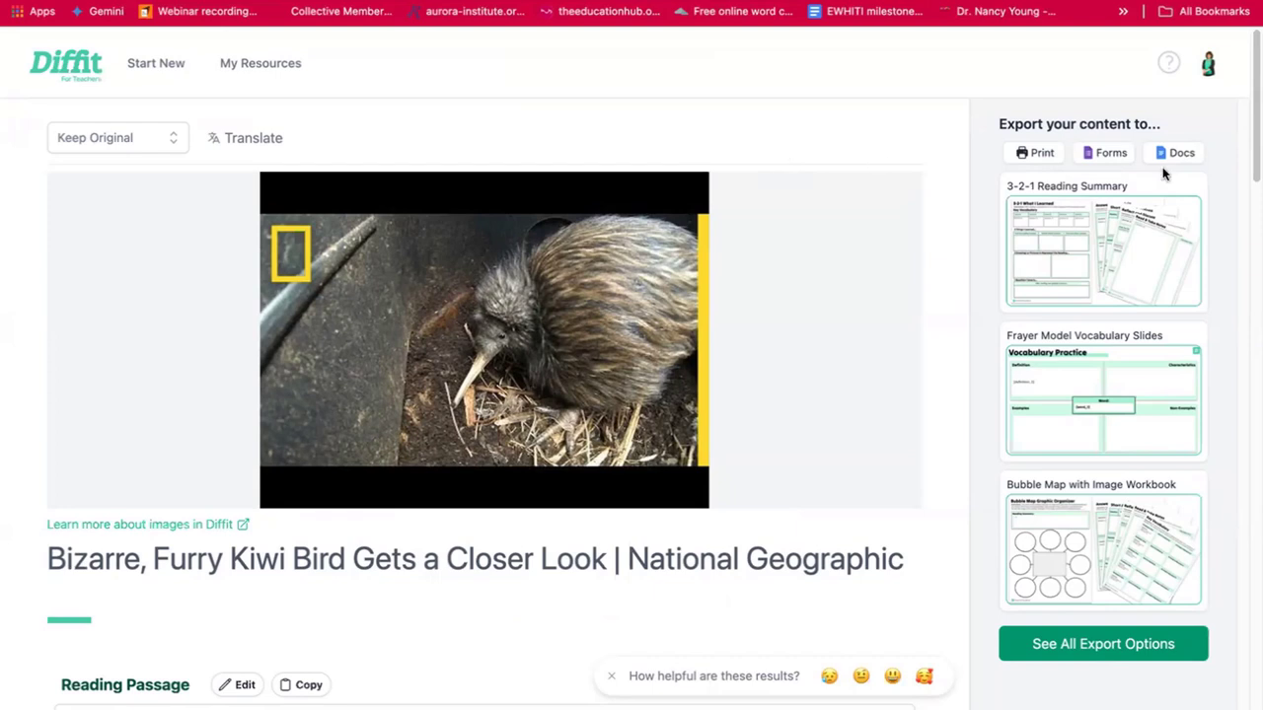
Review the kiwi reading passage, summary, vocabulary and questions, then choose Get Student Activities.
left_click_drag(1250, 102, 1252, 272)
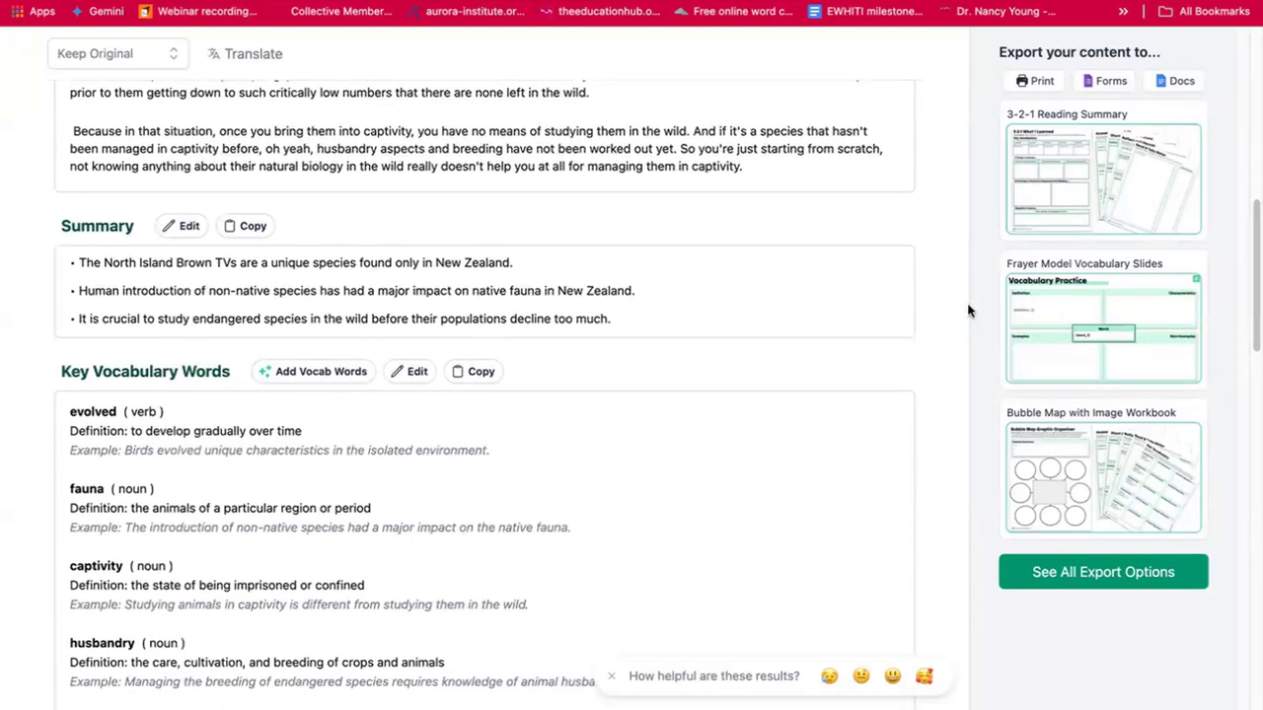
left_click_drag(1251, 263, 1251, 511)
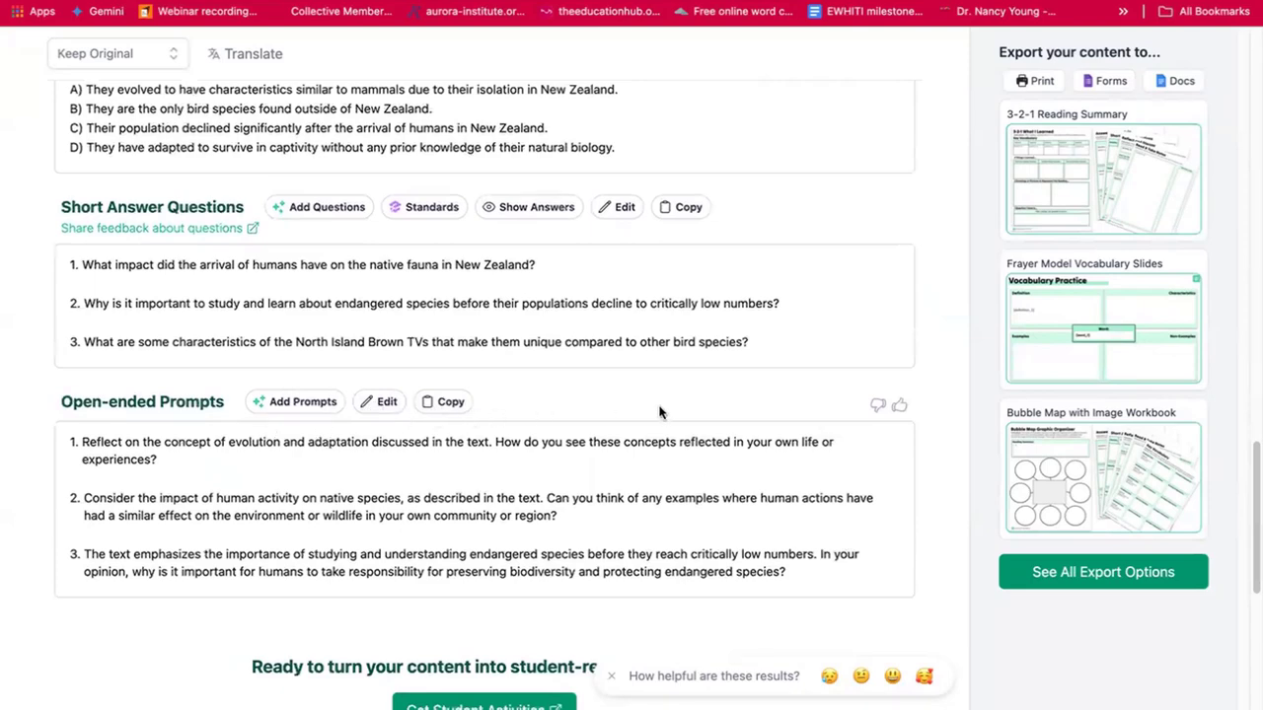
left_click_drag(1251, 461, 1251, 534)
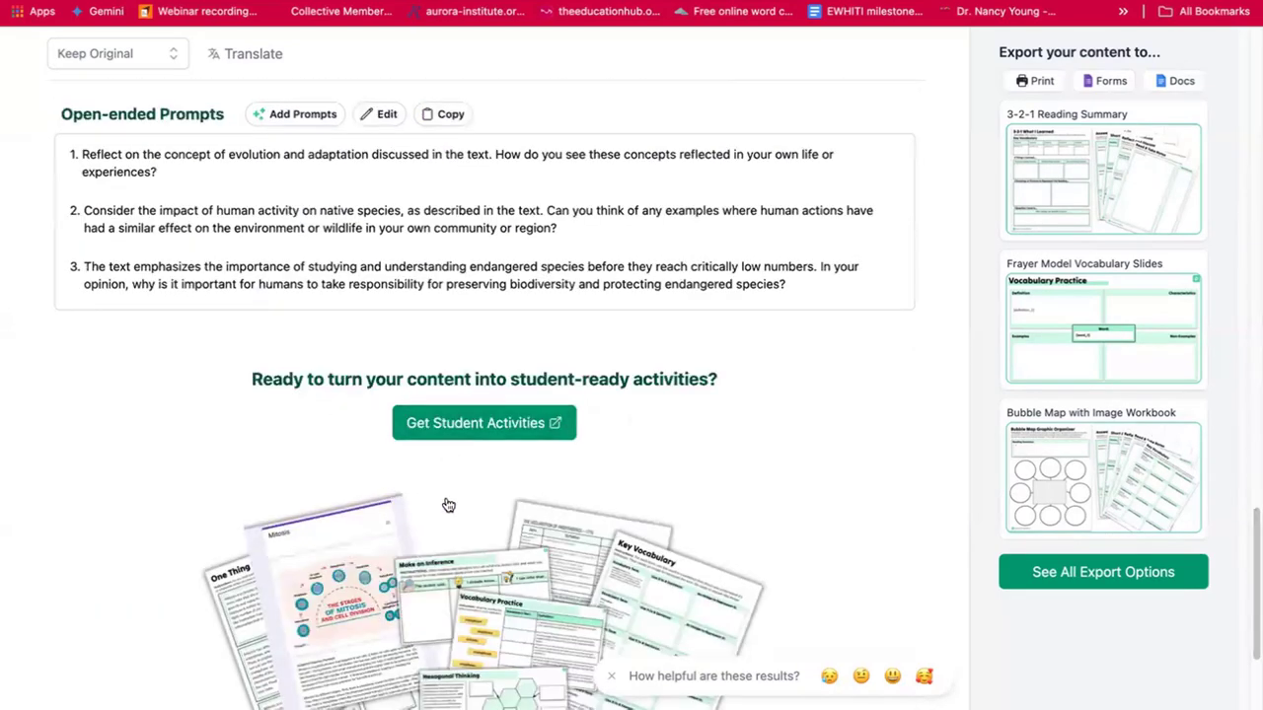
left_click(498, 424)
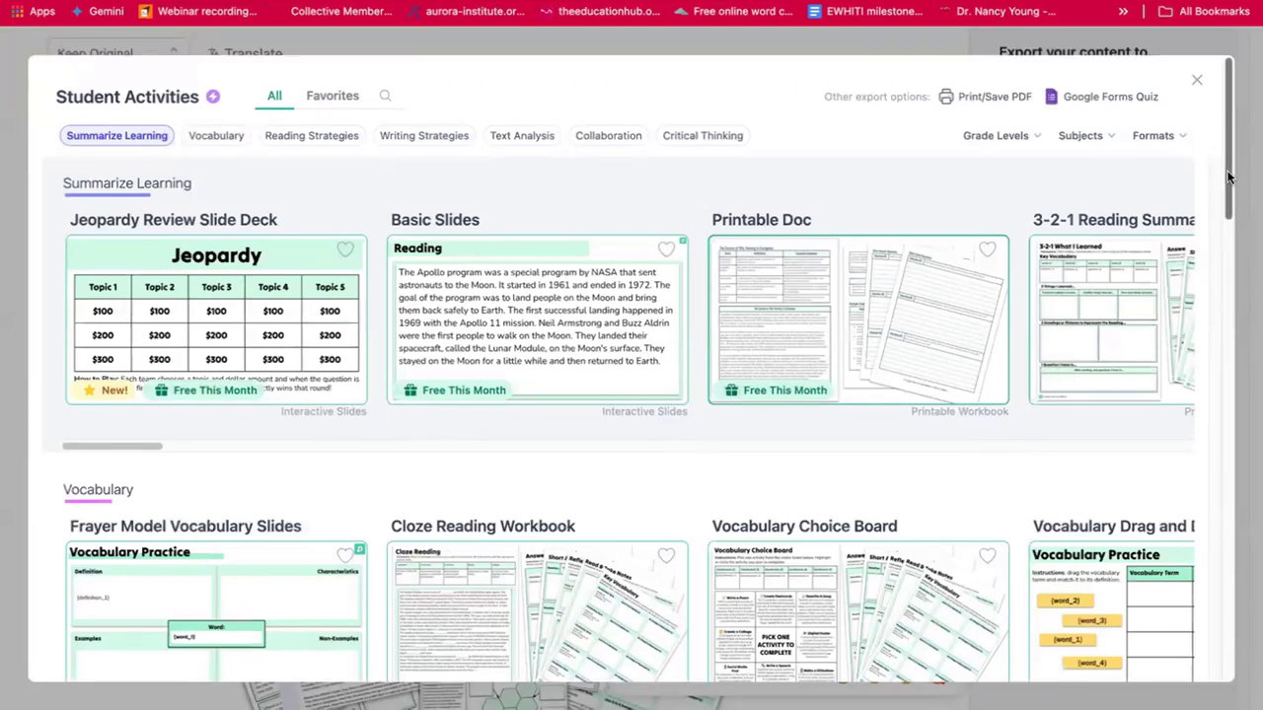
Scroll the Student Activities gallery to Vocabulary, then move to the QuestionWell homepage.
left_click_drag(1228, 175, 1228, 177)
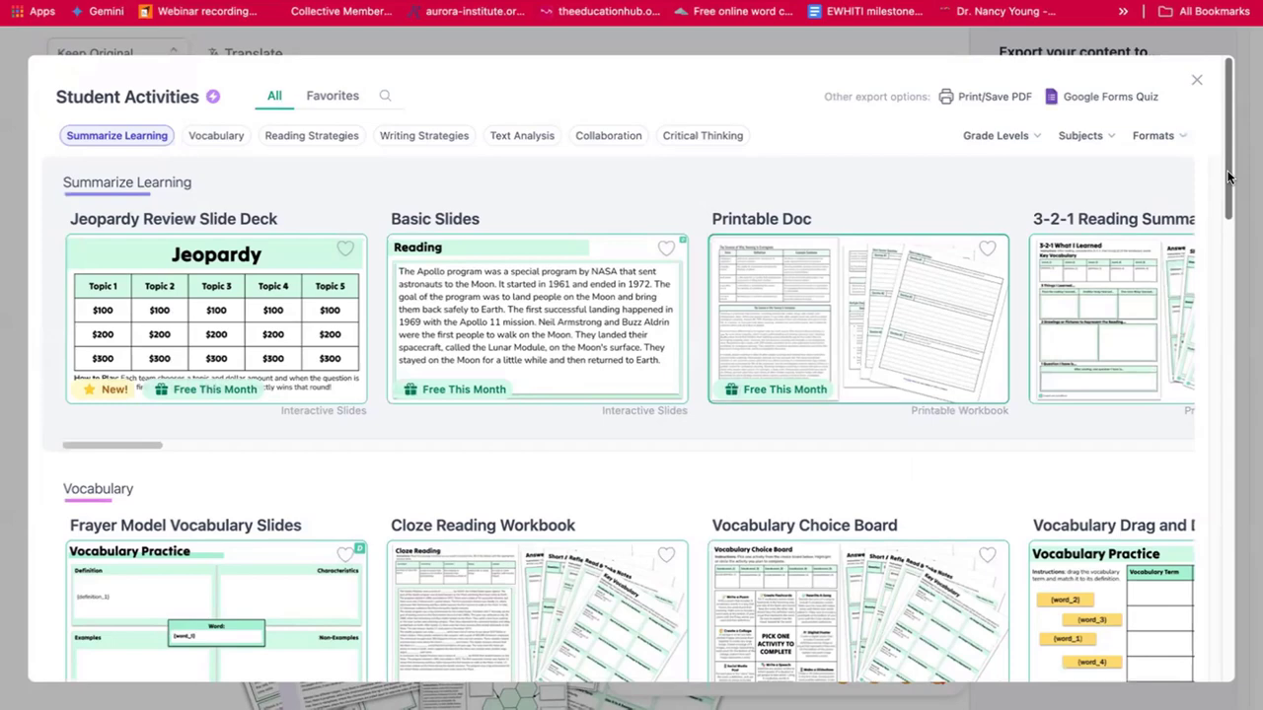
left_click_drag(1229, 176, 1135, 135)
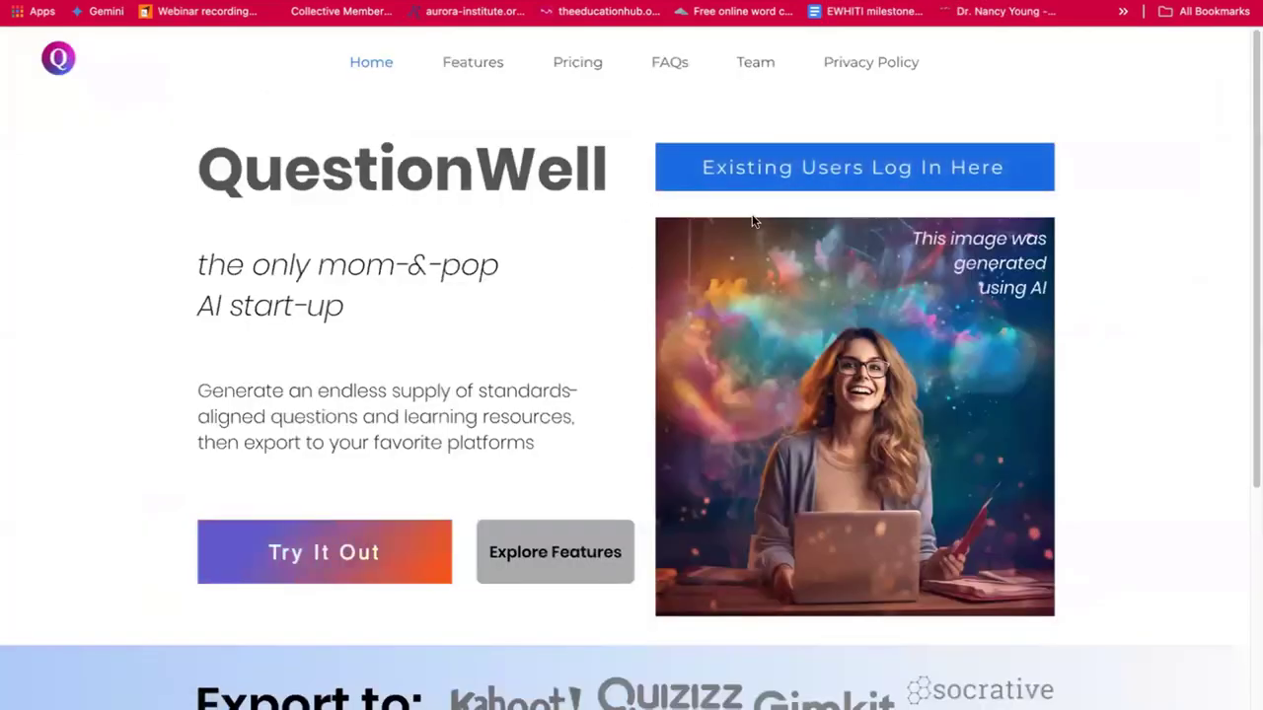
Log in and expand the student reading of the 'Kiwi: National Icon of New Zealand' set.
left_click(860, 164)
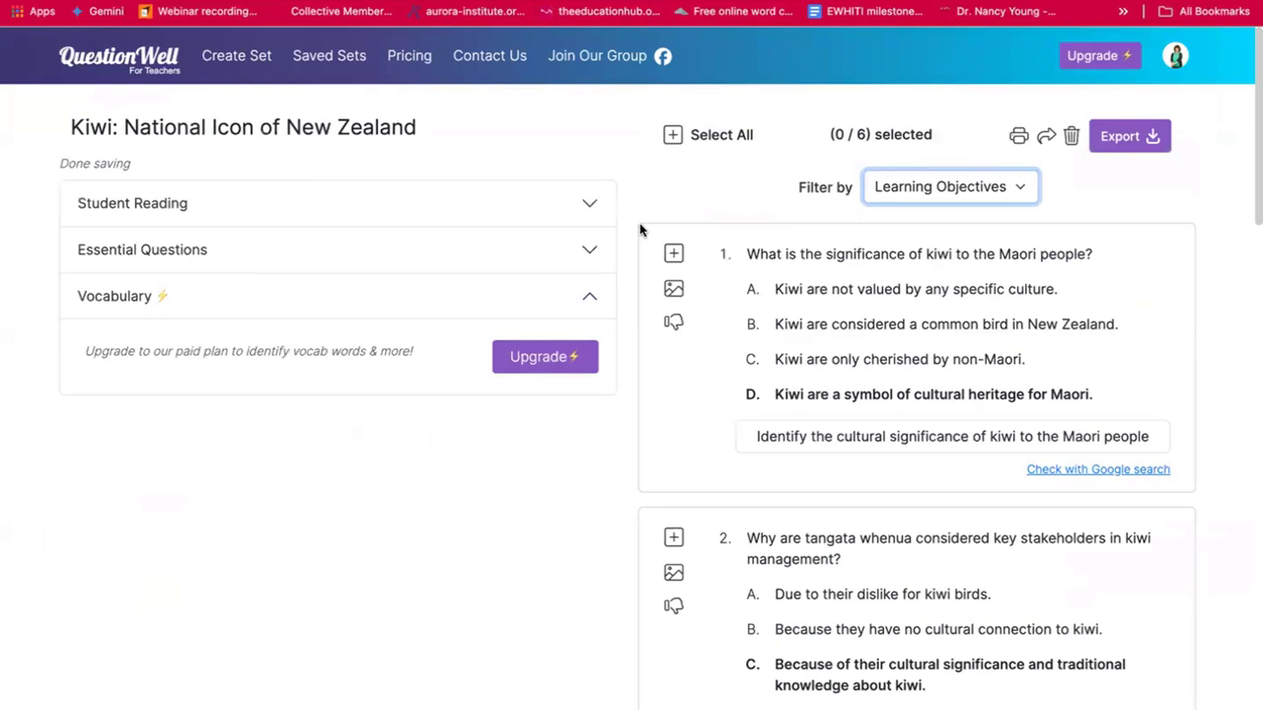
left_click(589, 206)
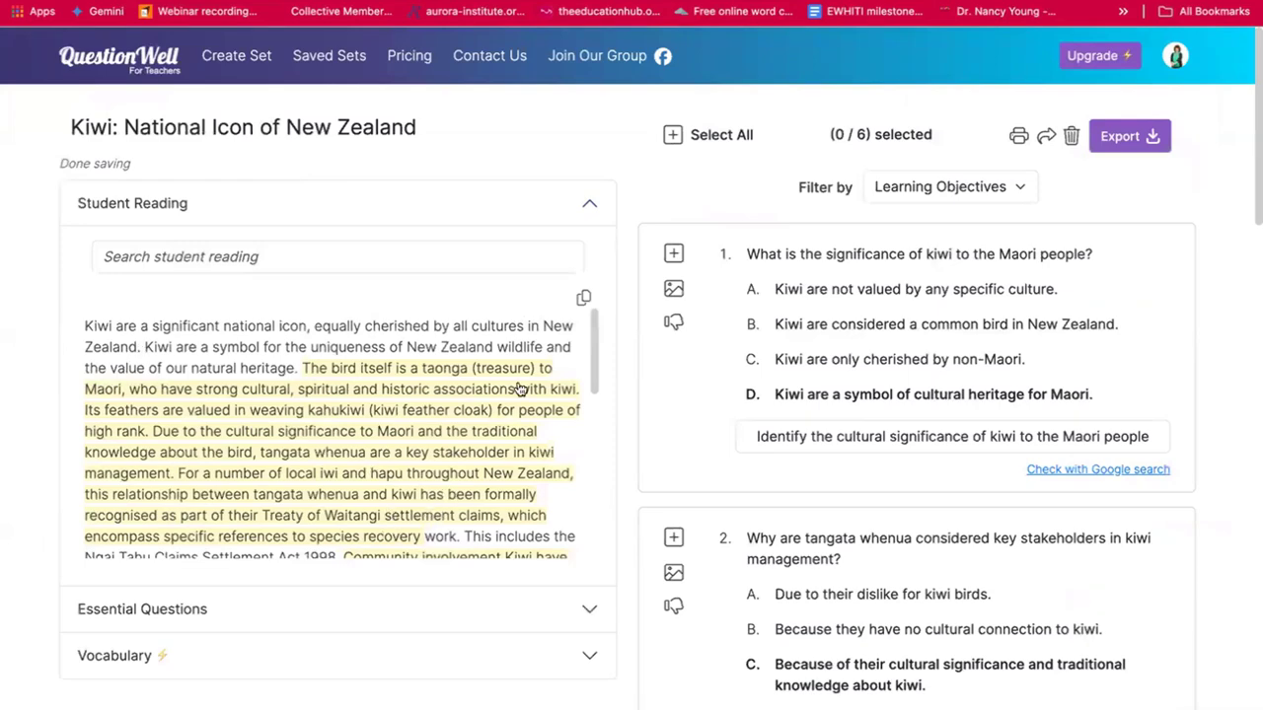
left_click_drag(593, 343, 597, 428)
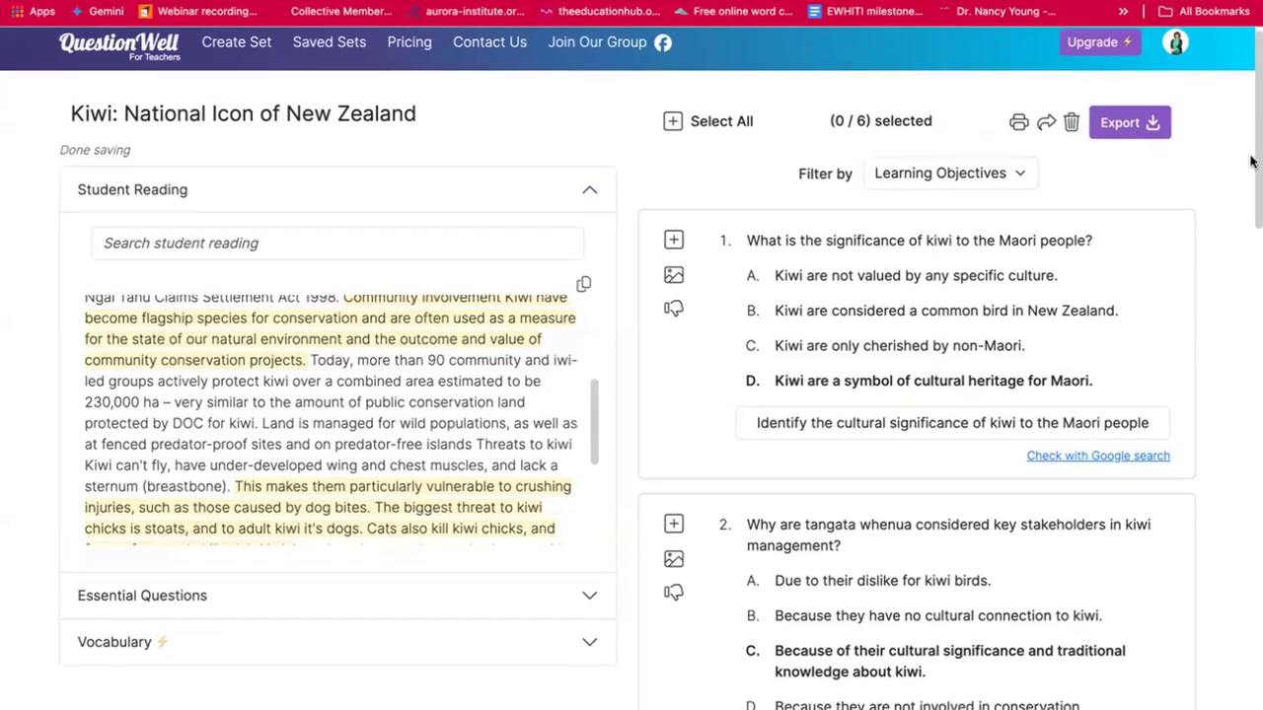
scroll(1250, 146, "down", 5)
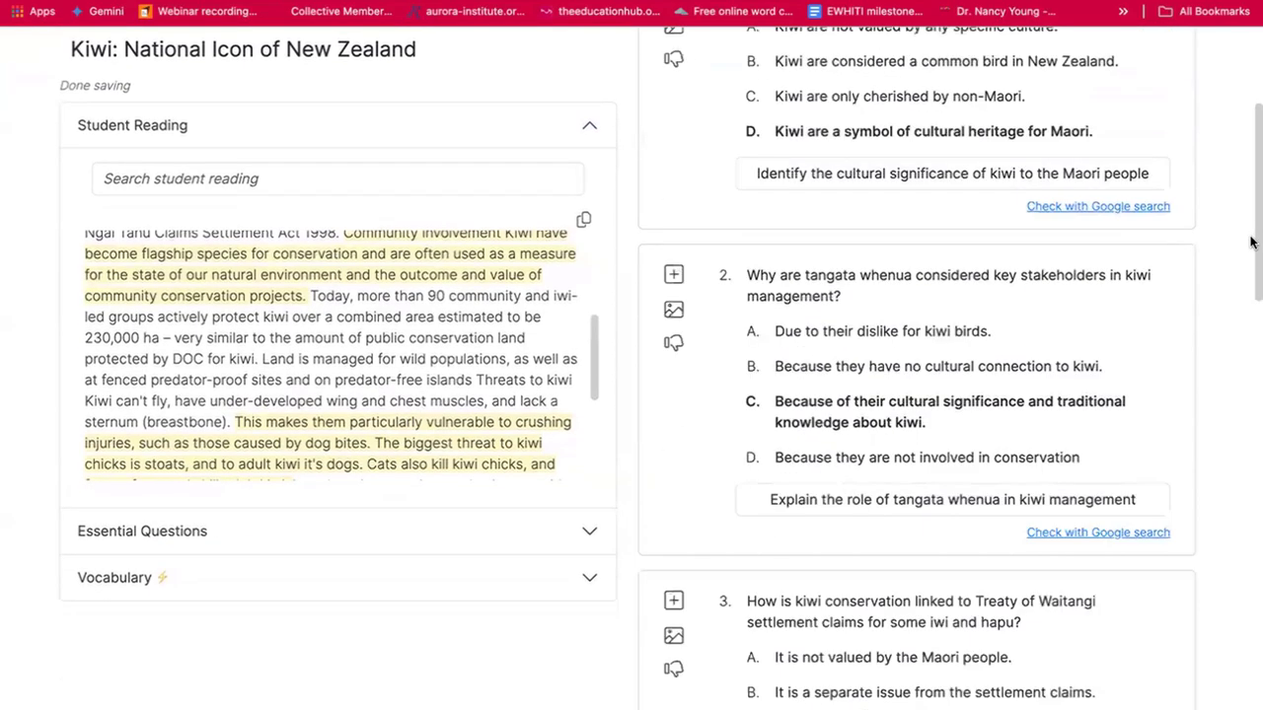
scroll(1250, 254, "up", 5)
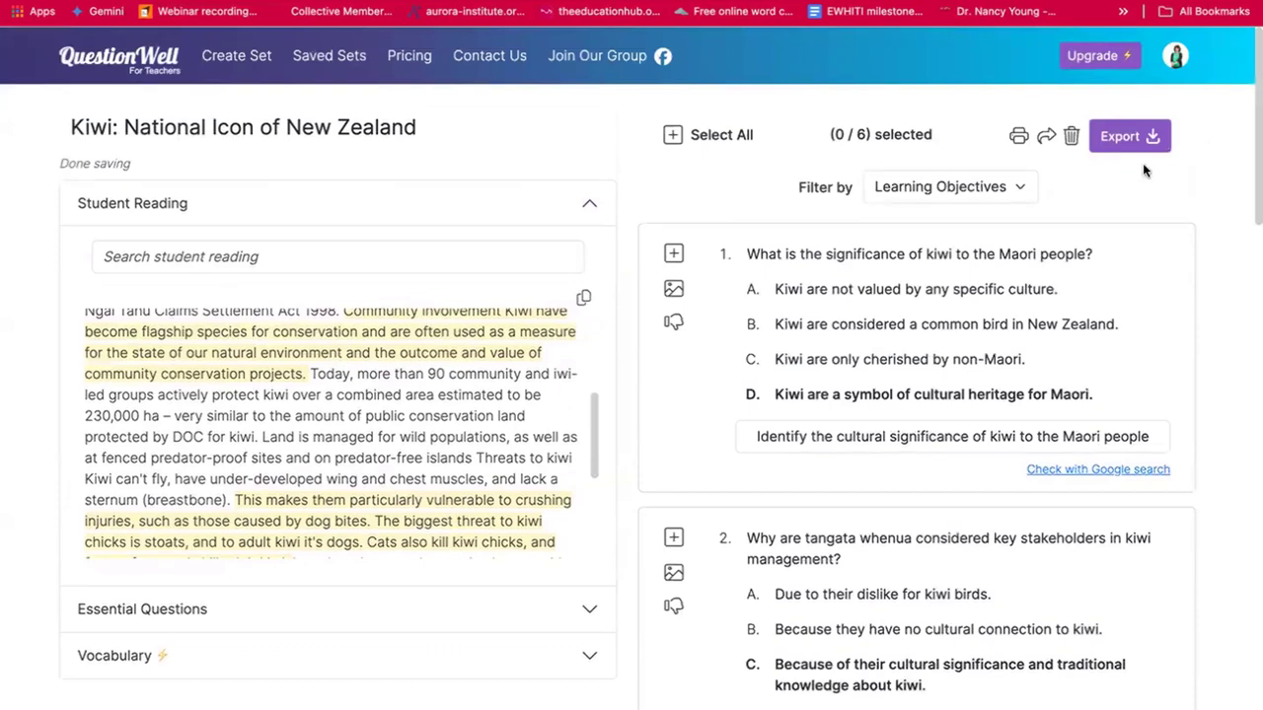
Scroll through the six multiple-choice questions and select question 2 for editing.
triple_click(1250, 187)
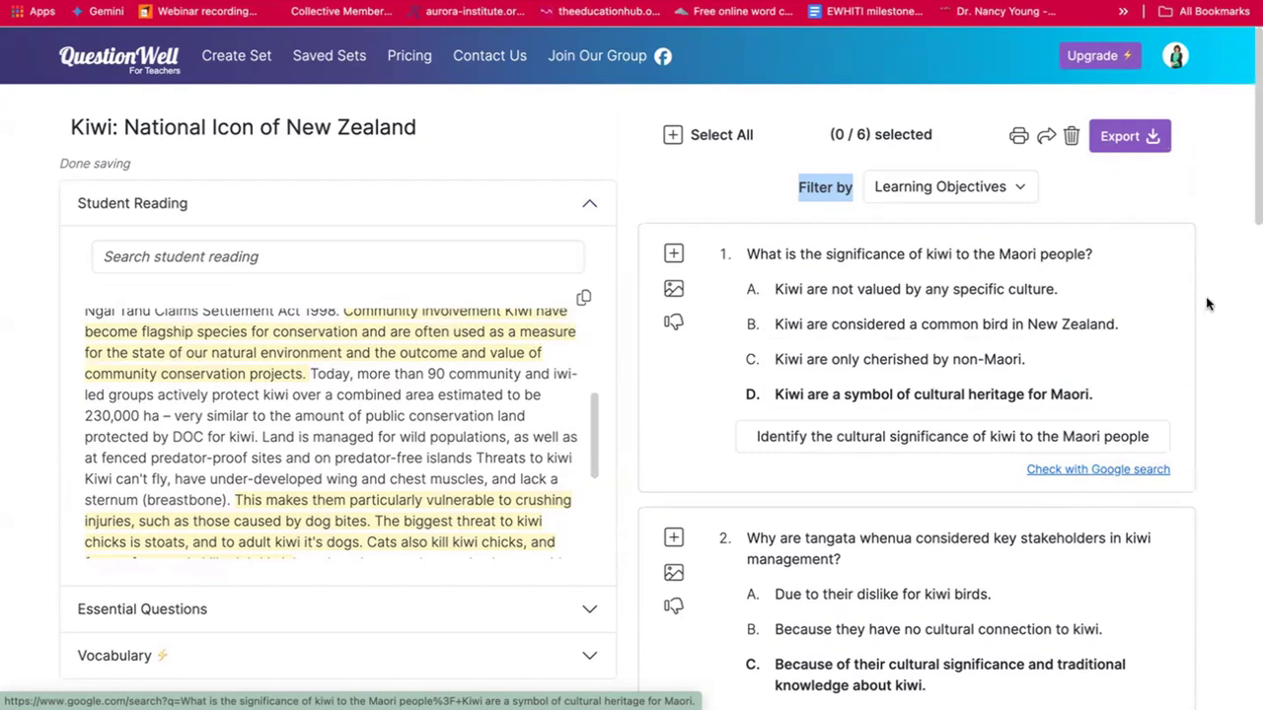
scroll(1251, 223, "down", 1)
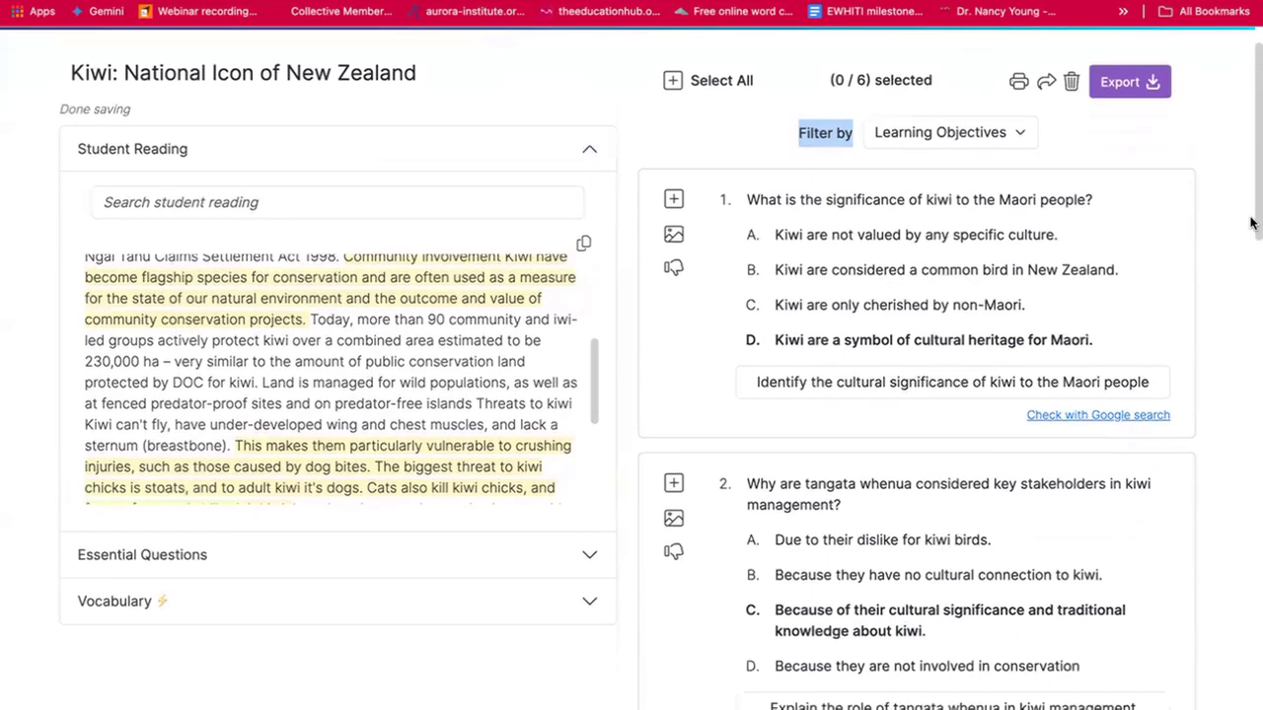
scroll(1251, 237, "down", 4)
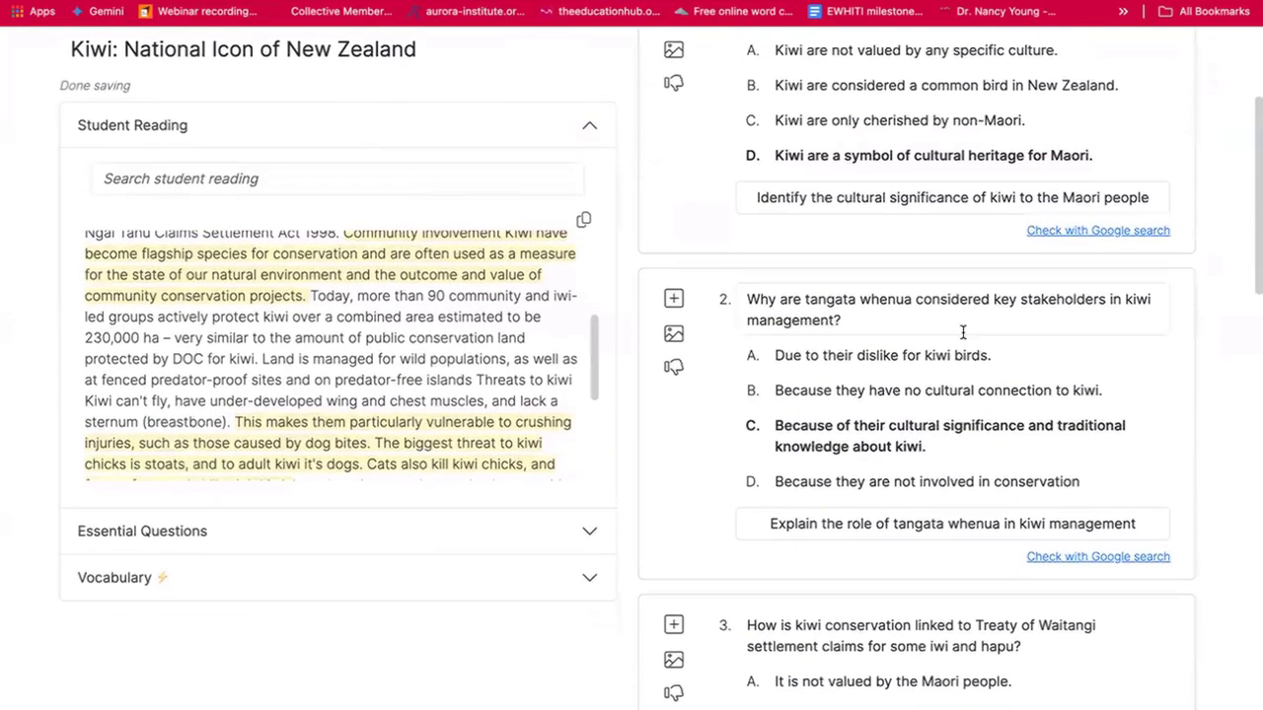
left_click(963, 333)
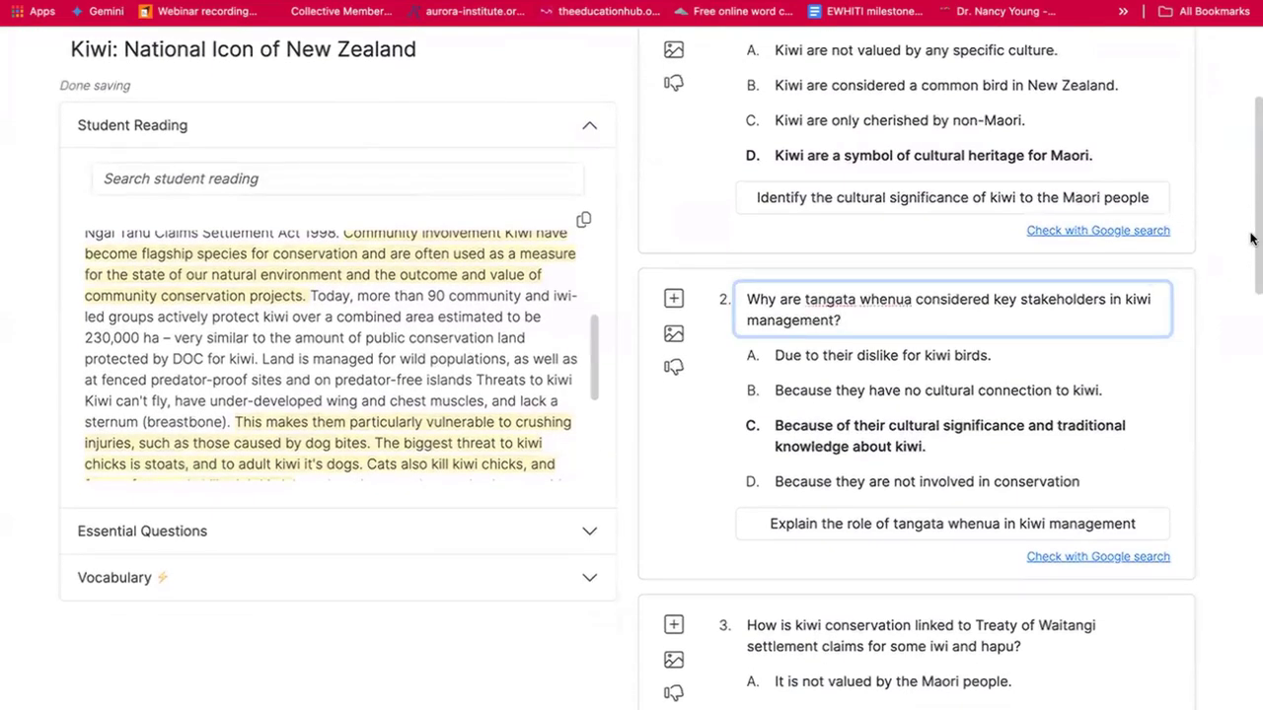
left_click_drag(1251, 238, 1251, 130)
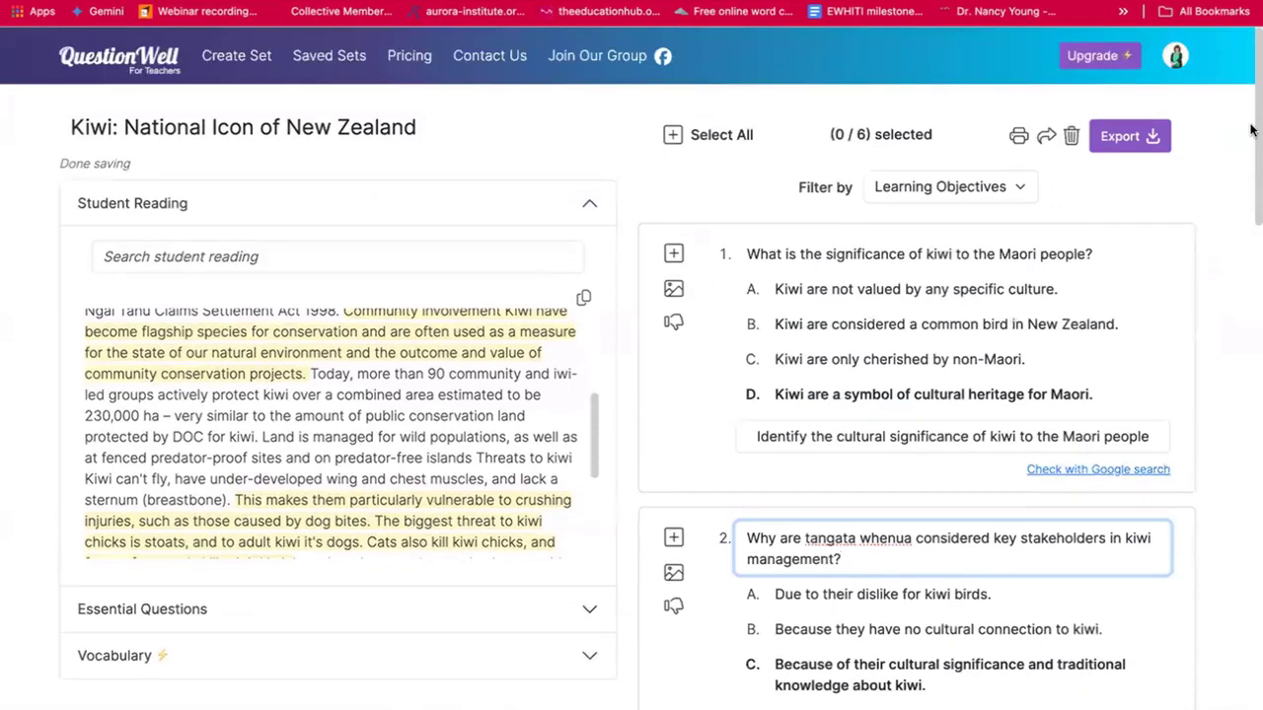